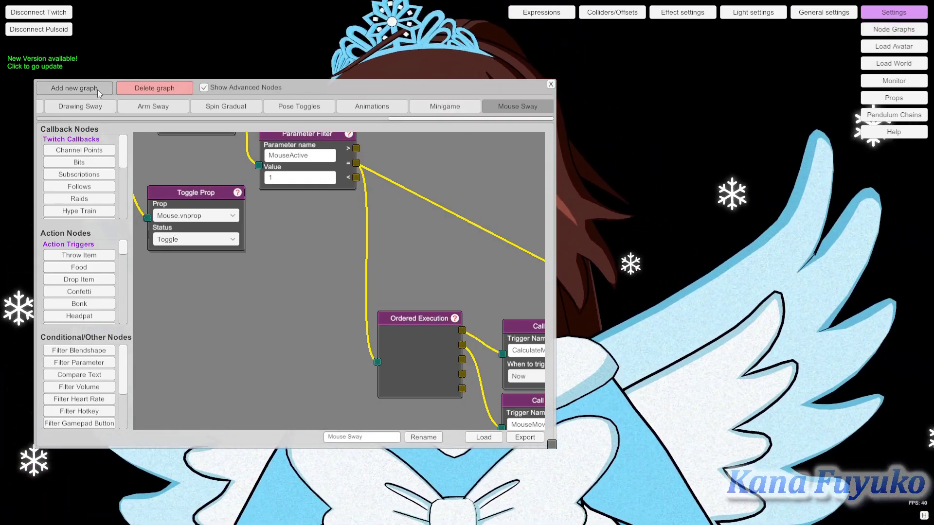
# Step: Add a new empty graph named Graph and move the Node Graphs window down and right
pyautogui.click(97, 89)
pyautogui.moveTo(350, 88); pyautogui.dragTo(535, 366)
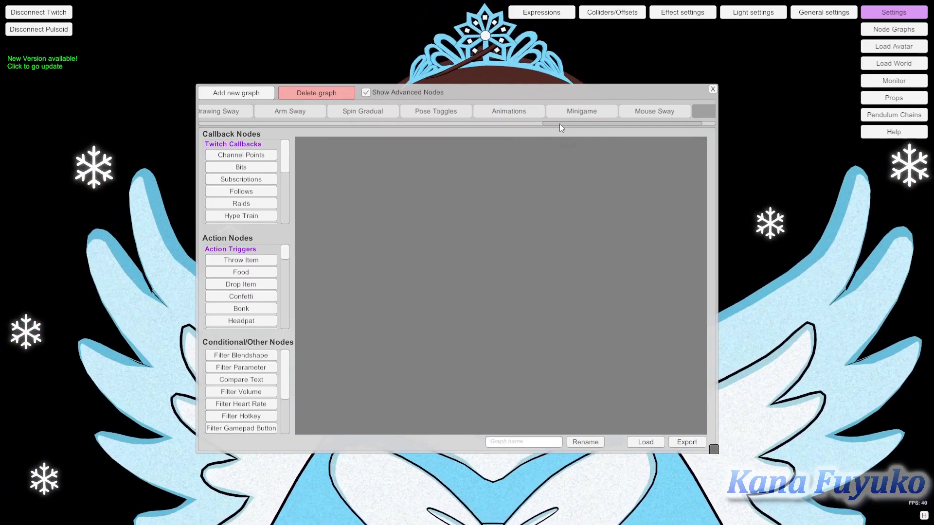
# Step: Bring up the Node Graph Auto Blink post with its autoblinkTimer.json eyeblink file in Discord
pyautogui.moveTo(560, 123); pyautogui.dragTo(668, 118)
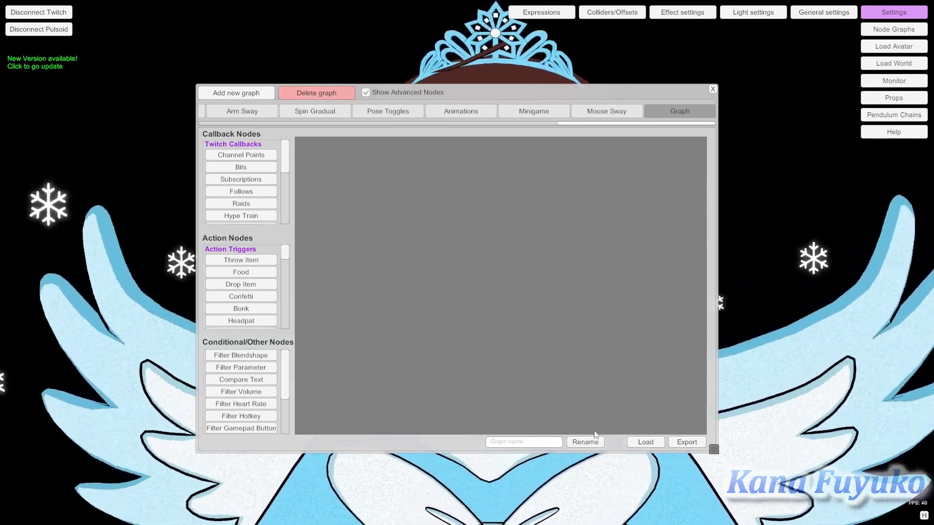
# Step: Load the eyeblink JSON into Graph and view its Message, Hotkey and Reset ARKit Tracking nodes
pyautogui.click(646, 444)
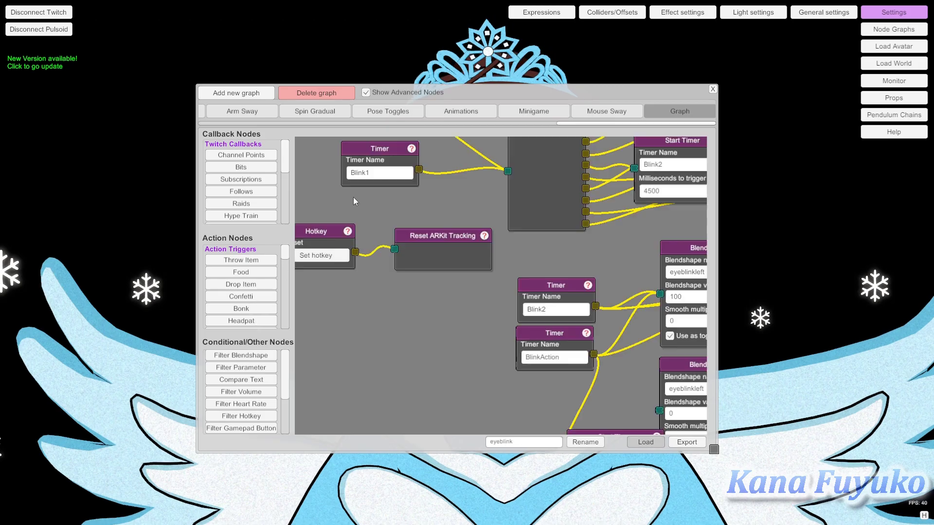
pyautogui.scroll(-3, 432, 214)
pyautogui.moveTo(435, 214); pyautogui.dragTo(477, 366)
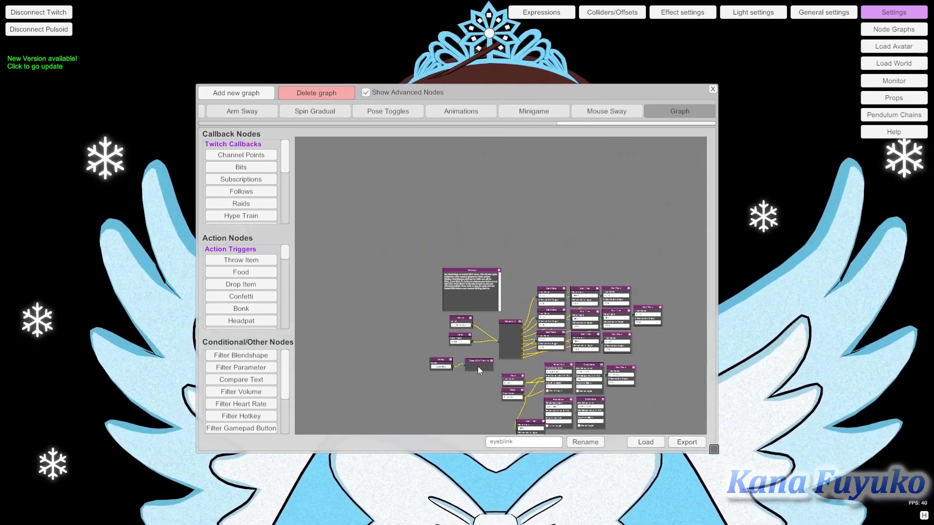
pyautogui.scroll(5, 477, 366)
pyautogui.moveTo(479, 86); pyautogui.dragTo(324, 71)
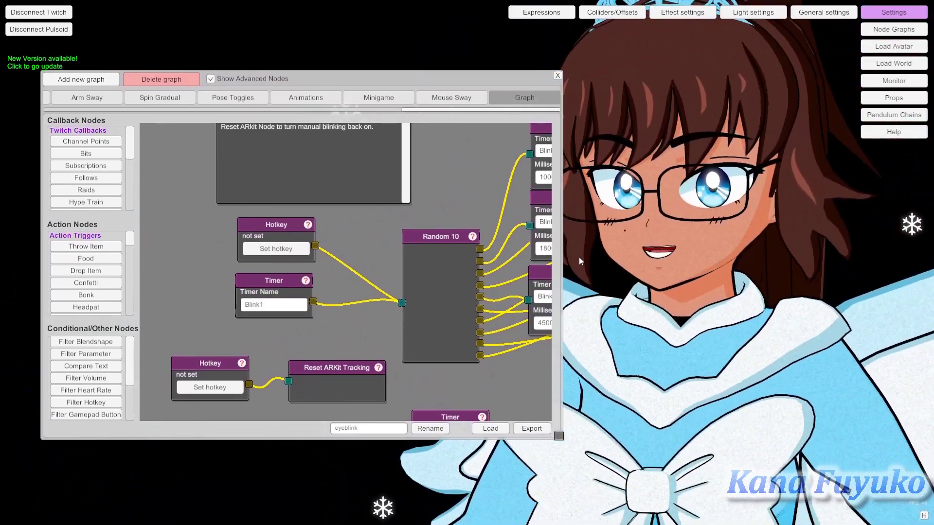
pyautogui.moveTo(306, 171); pyautogui.dragTo(317, 233)
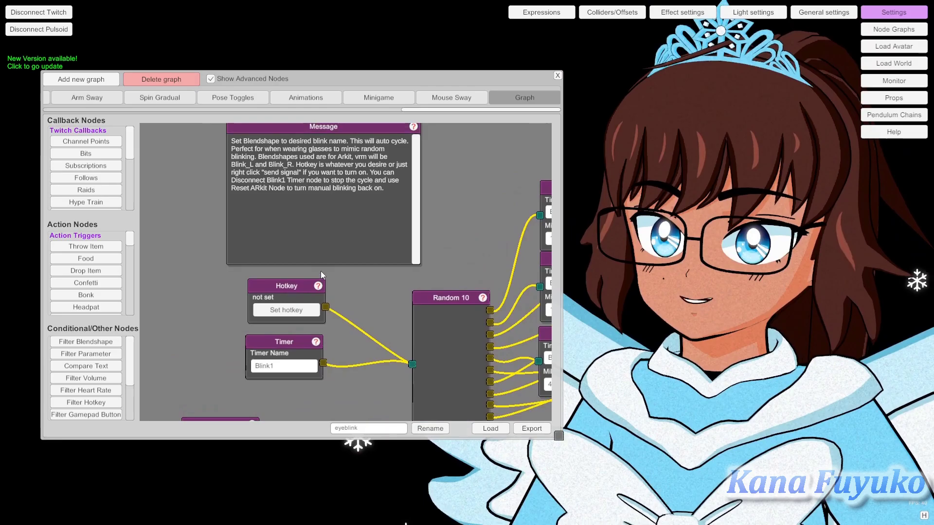
pyautogui.moveTo(278, 332); pyautogui.dragTo(307, 236)
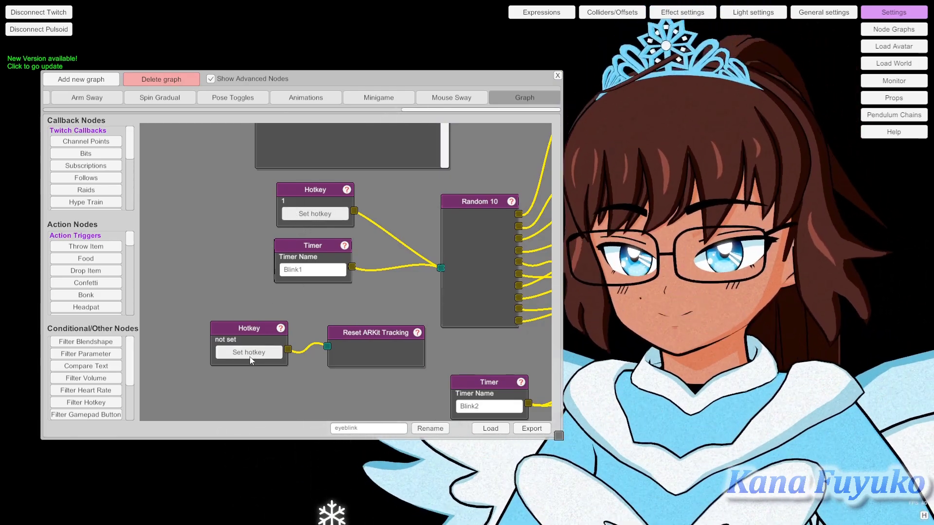
# Step: Assign hotkey 2 to the Hotkey node driving Reset ARKit Tracking
pyautogui.click(249, 353)
pyautogui.press('2')
pyautogui.scroll(-2, 298, 305)
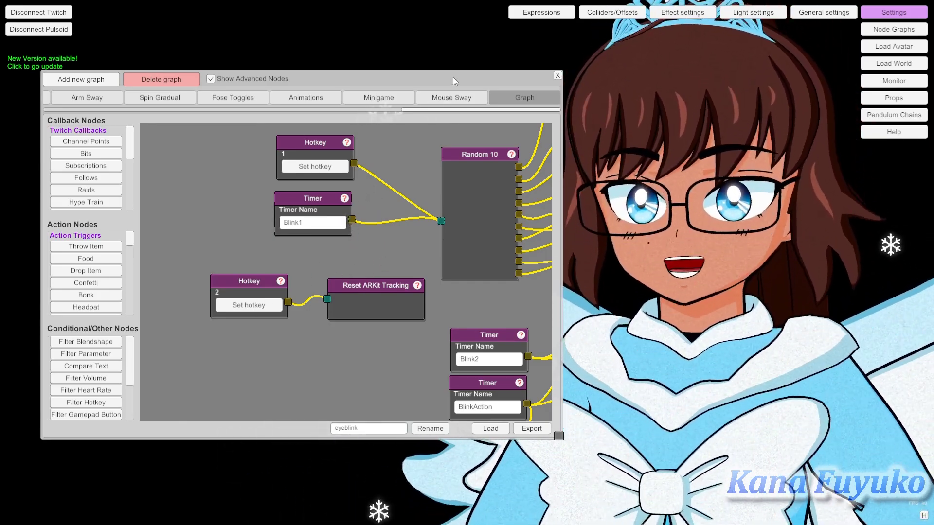
# Step: Close the Node Graphs window and reopen the node graph editor
pyautogui.moveTo(453, 77); pyautogui.dragTo(450, 98)
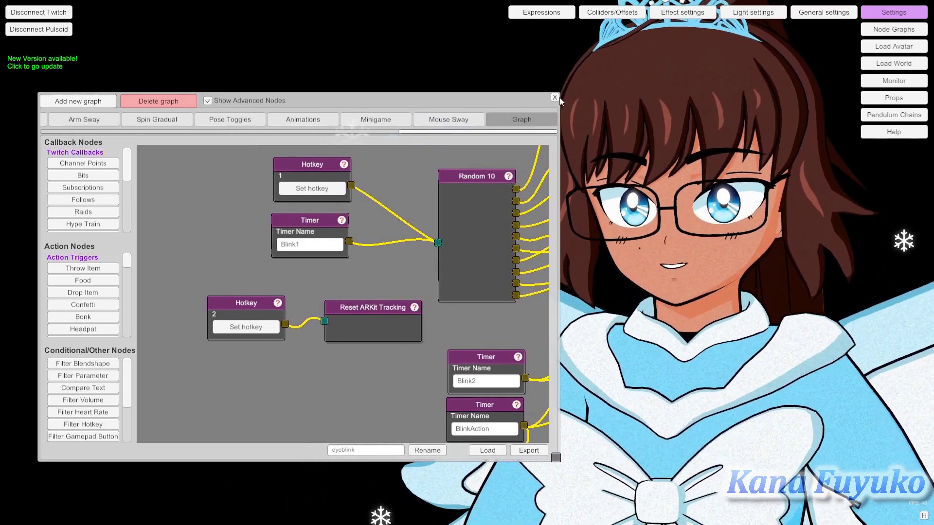
pyautogui.click(554, 98)
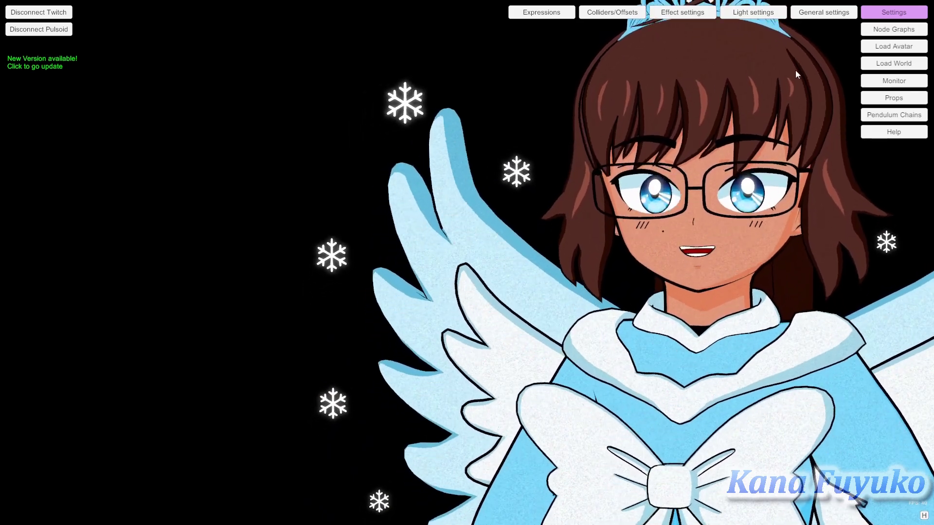
pyautogui.click(894, 29)
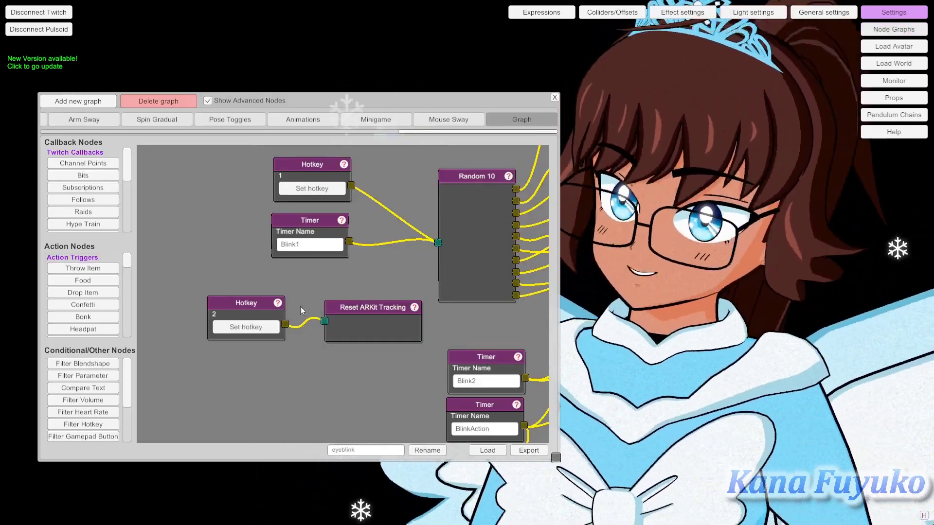
pyautogui.moveTo(384, 276); pyautogui.dragTo(316, 294)
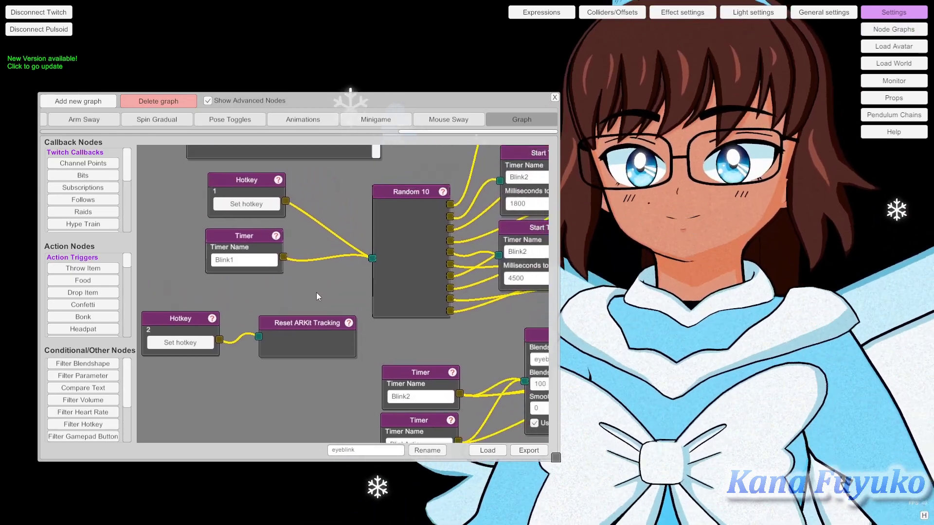
pyautogui.scroll(-3, 316, 292)
pyautogui.scroll(2, 326, 266)
pyautogui.scroll(-2, 326, 266)
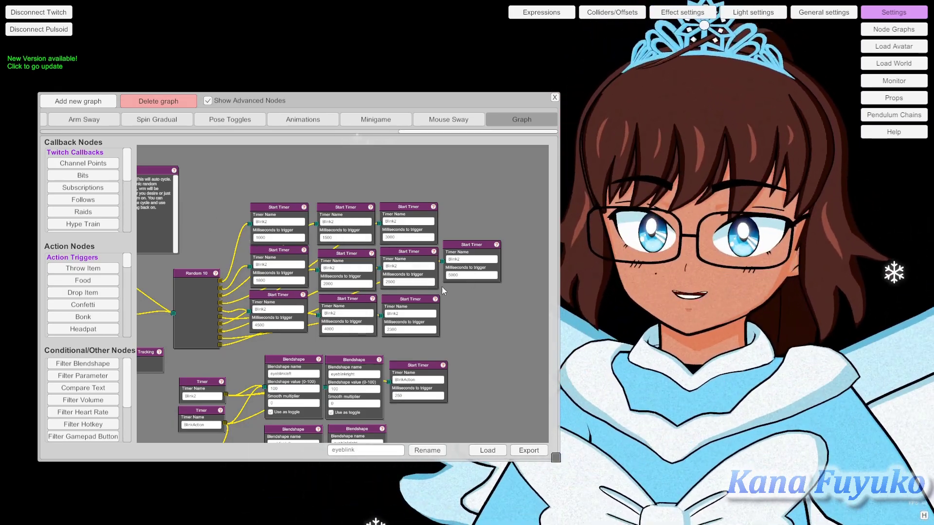
pyautogui.moveTo(497, 272); pyautogui.dragTo(523, 185)
pyautogui.scroll(3, 491, 396)
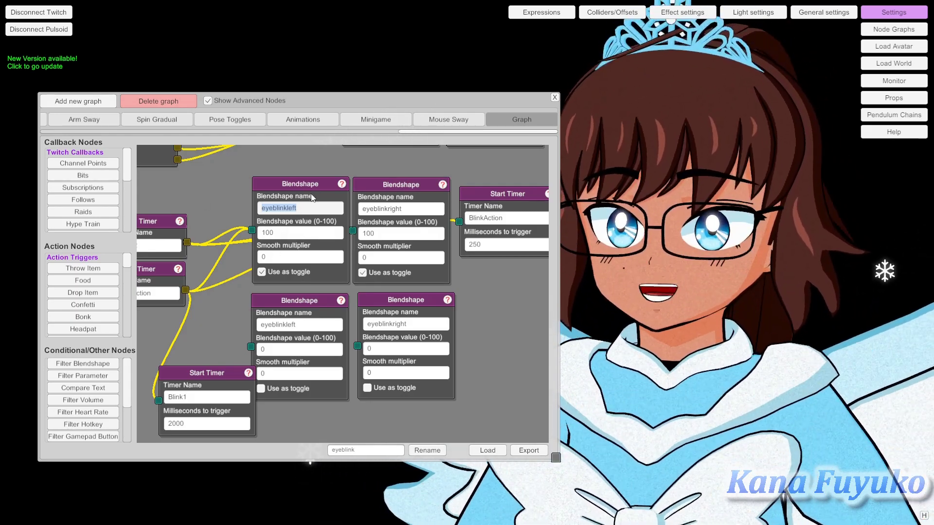
pyautogui.moveTo(393, 97); pyautogui.dragTo(313, 79)
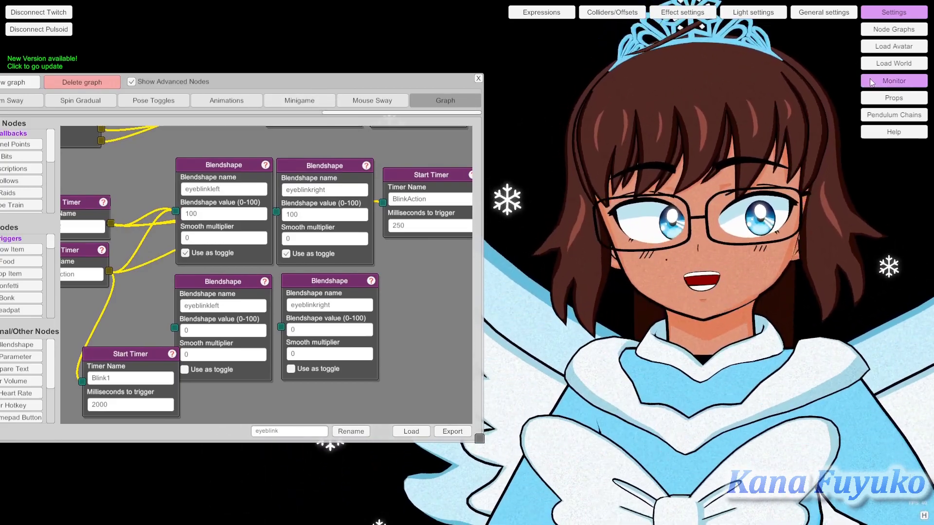
pyautogui.click(893, 81)
pyautogui.moveTo(395, 154); pyautogui.dragTo(538, 181)
pyautogui.moveTo(617, 319); pyautogui.dragTo(620, 183)
pyautogui.moveTo(448, 176); pyautogui.dragTo(485, 182)
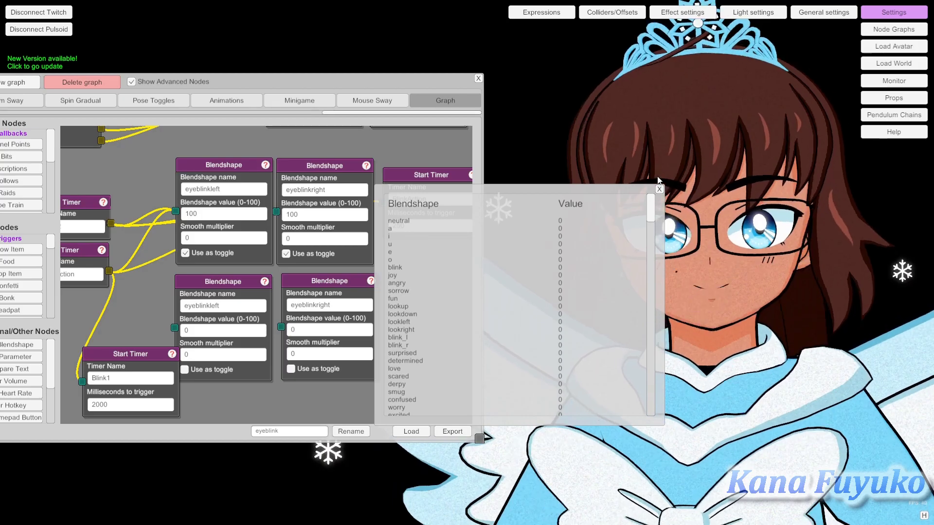
pyautogui.click(660, 189)
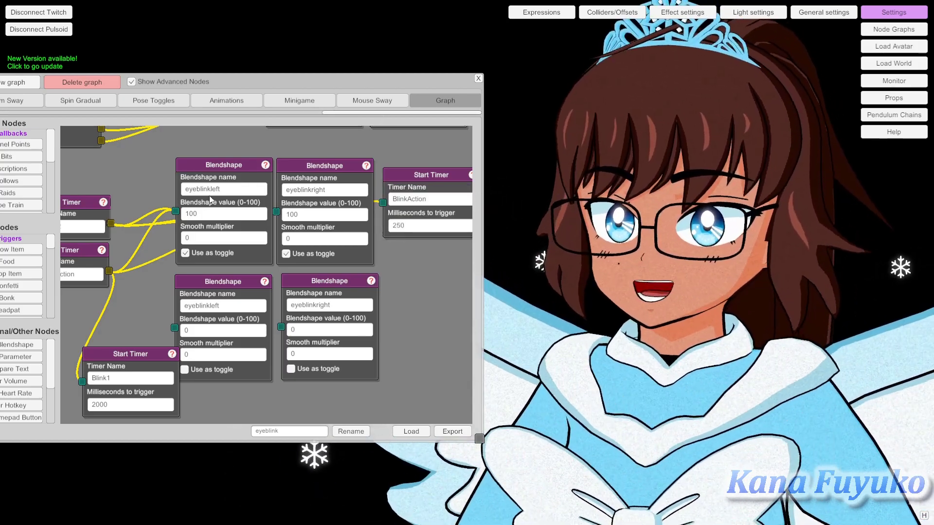
pyautogui.click(213, 192)
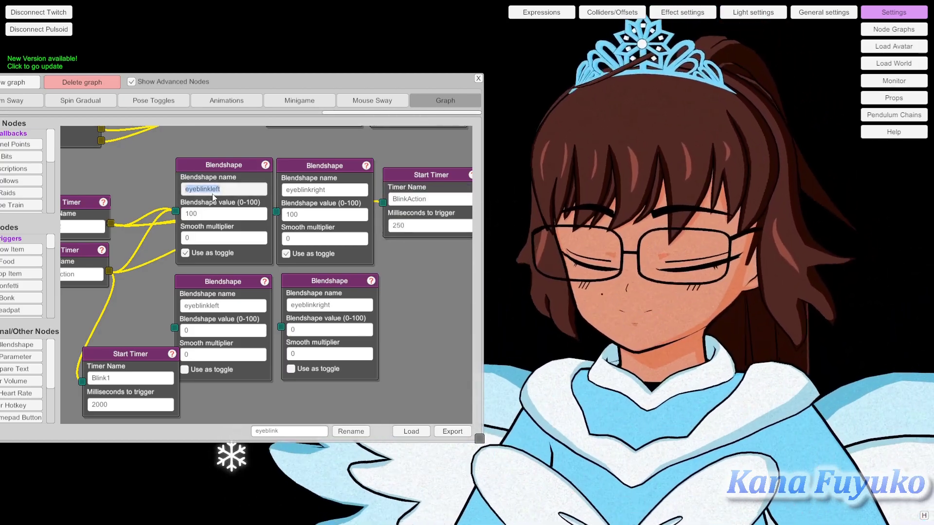
# Step: Replace eyeblinkleft with Blink_L in the Blendshape nodes, pasting it into the lower node too
pyautogui.write('Blink')
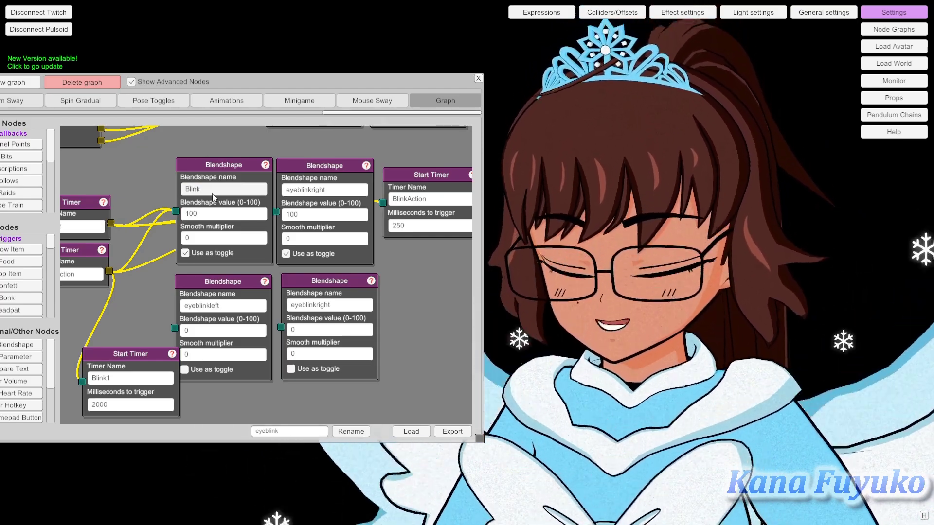
pyautogui.write('_L')
pyautogui.doubleClick(238, 193)
pyautogui.hotkey('ctrl', 'c')
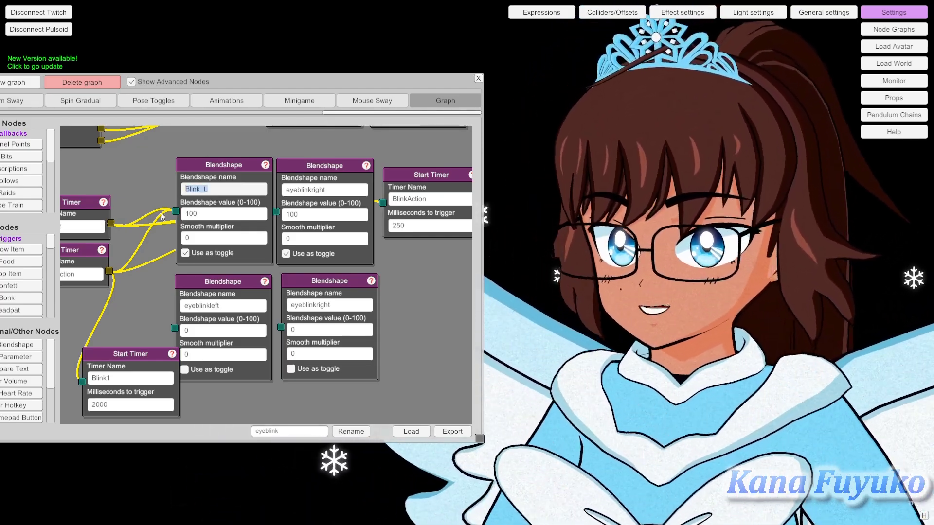
pyautogui.click(217, 307)
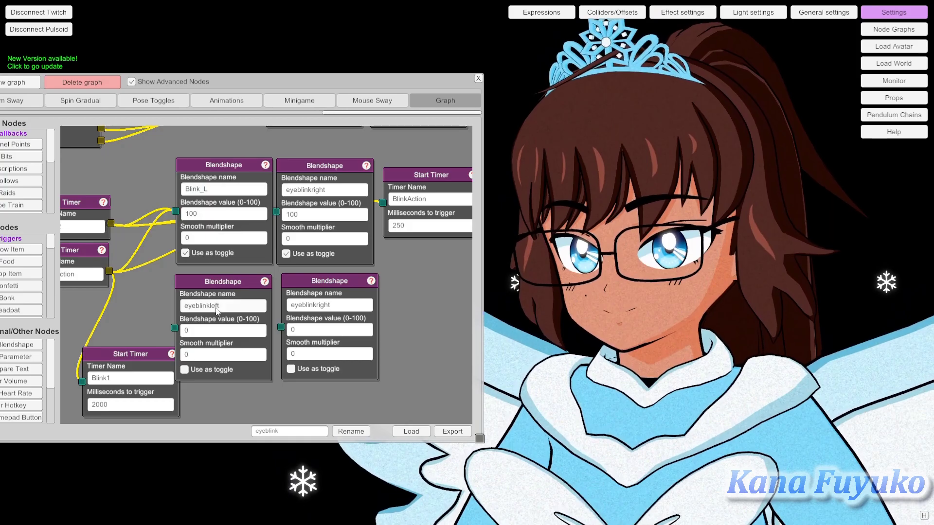
pyautogui.hotkey('ctrl', 'v')
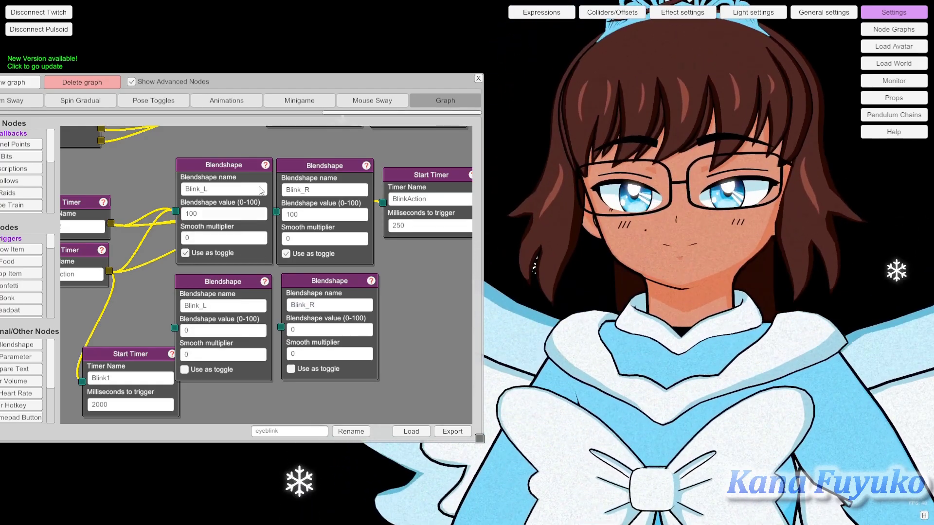
pyautogui.moveTo(250, 192); pyautogui.dragTo(282, 229)
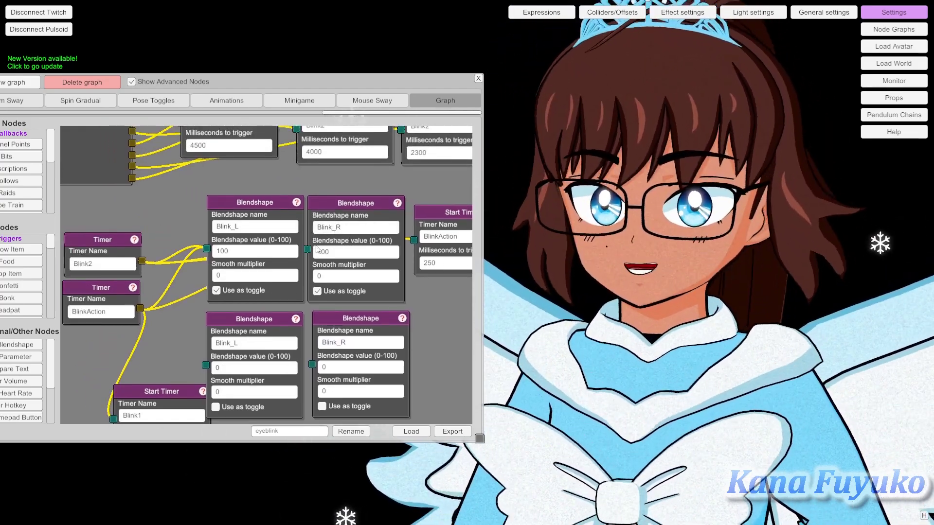
pyautogui.moveTo(134, 240); pyautogui.dragTo(399, 354)
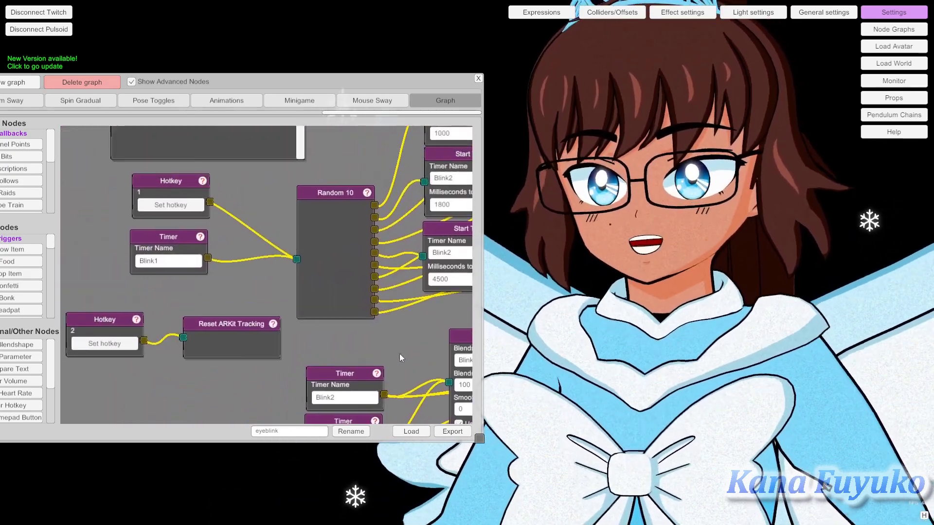
pyautogui.moveTo(216, 182); pyautogui.dragTo(277, 218)
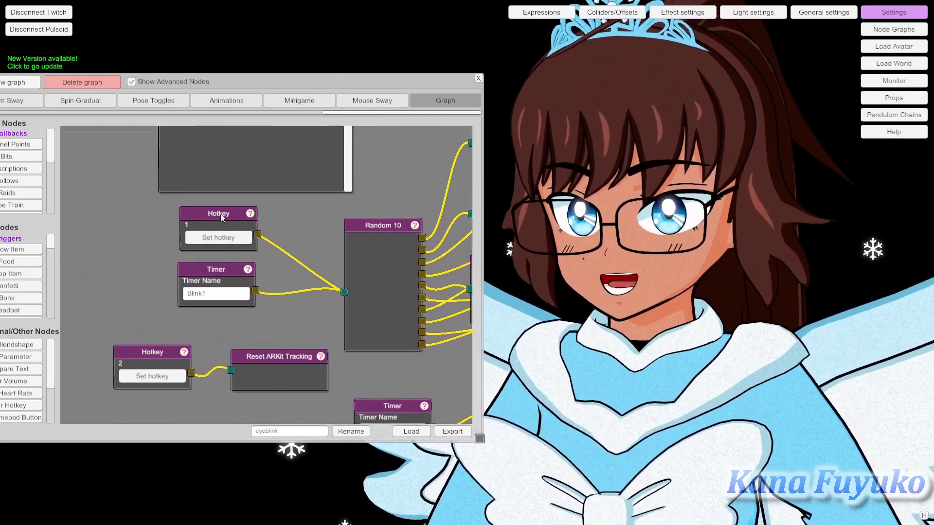
# Step: Send the Hotkey node's signal to test blinking, then inspect the graph's timer nodes
pyautogui.rightClick(220, 217)
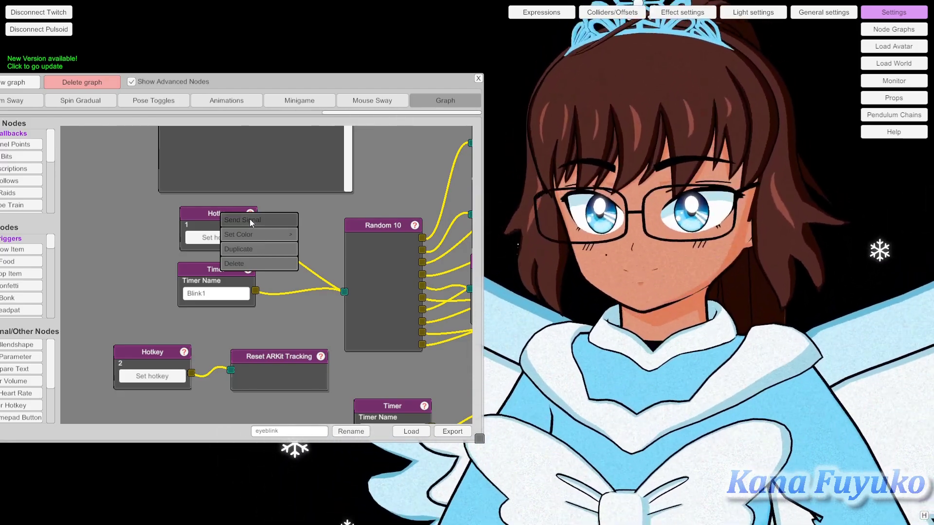
pyautogui.click(250, 219)
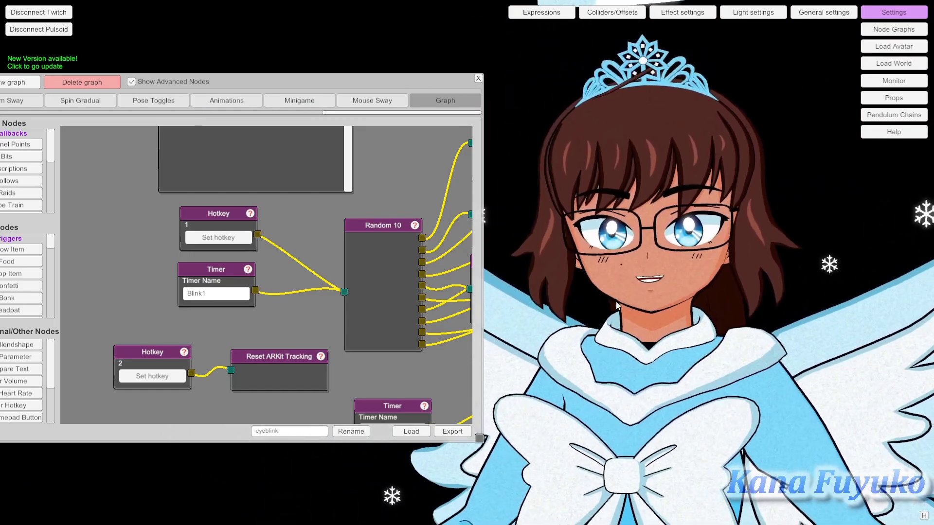
pyautogui.scroll(-5, 384, 211)
pyautogui.scroll(3, 392, 196)
pyautogui.moveTo(392, 196); pyautogui.dragTo(237, 167)
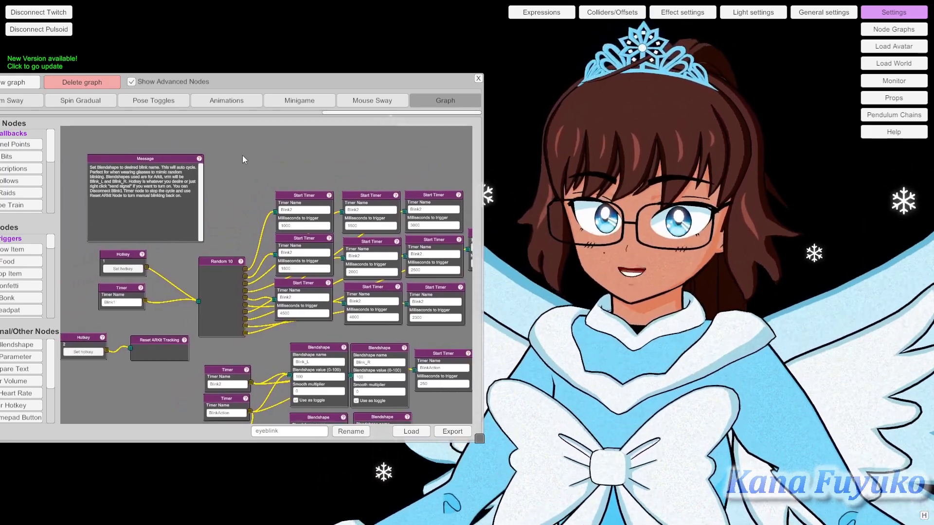
pyautogui.moveTo(314, 89); pyautogui.dragTo(374, 108)
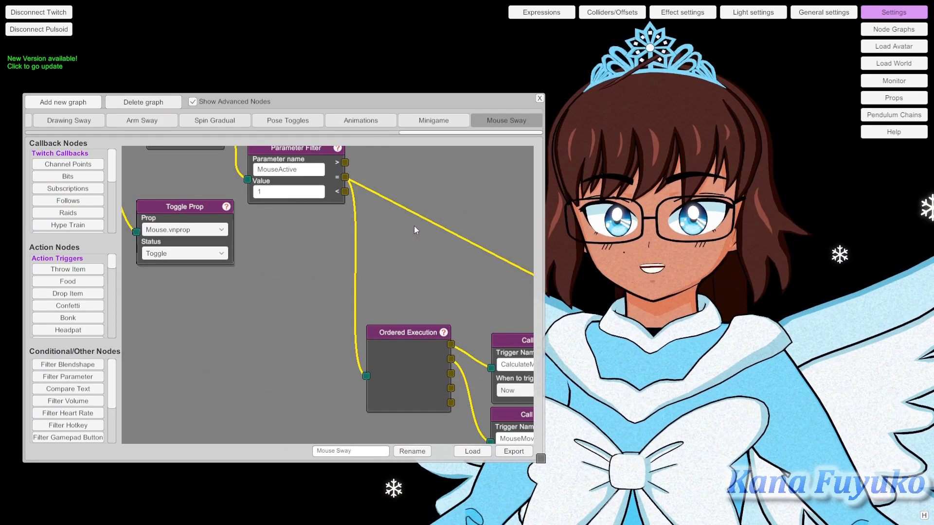
# Step: Delete the eyeblink graph, load AutoBlinkOnDown, and center its nodes in view
pyautogui.click(144, 103)
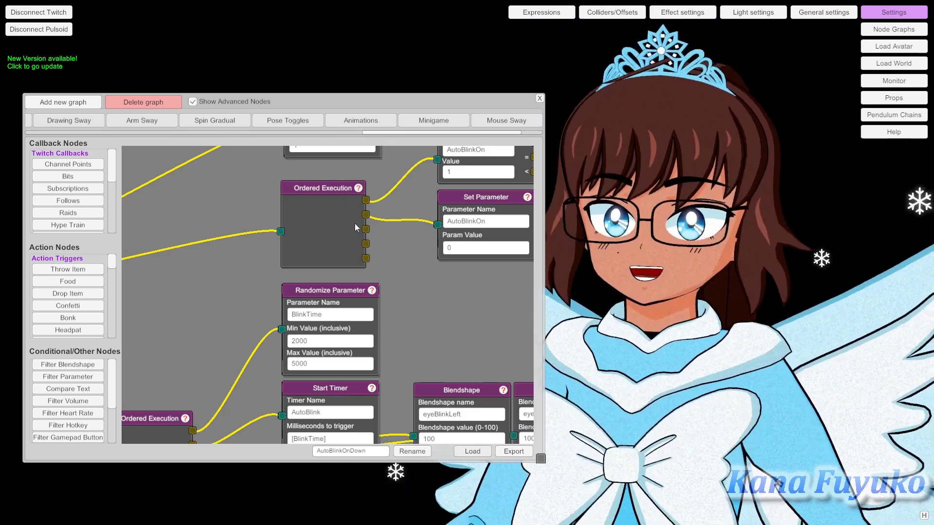
pyautogui.scroll(-5, 381, 254)
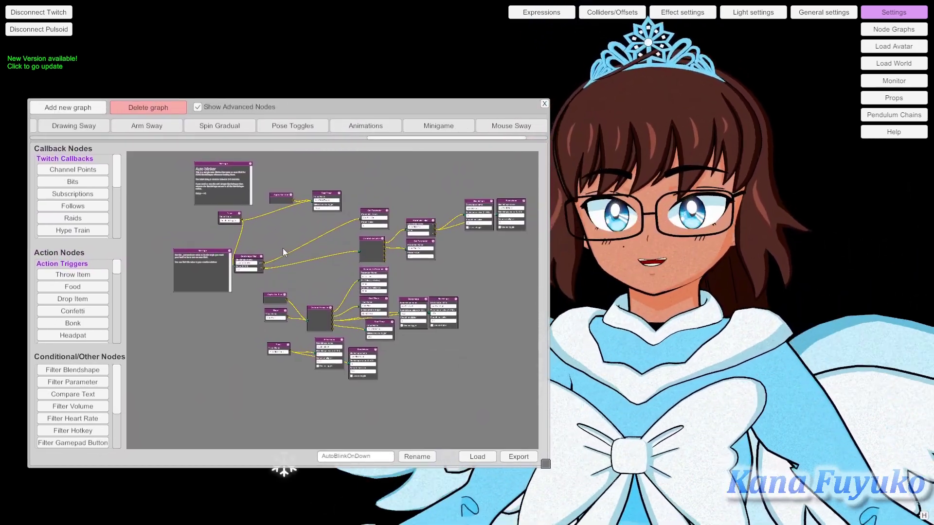
pyautogui.moveTo(283, 251); pyautogui.dragTo(292, 214)
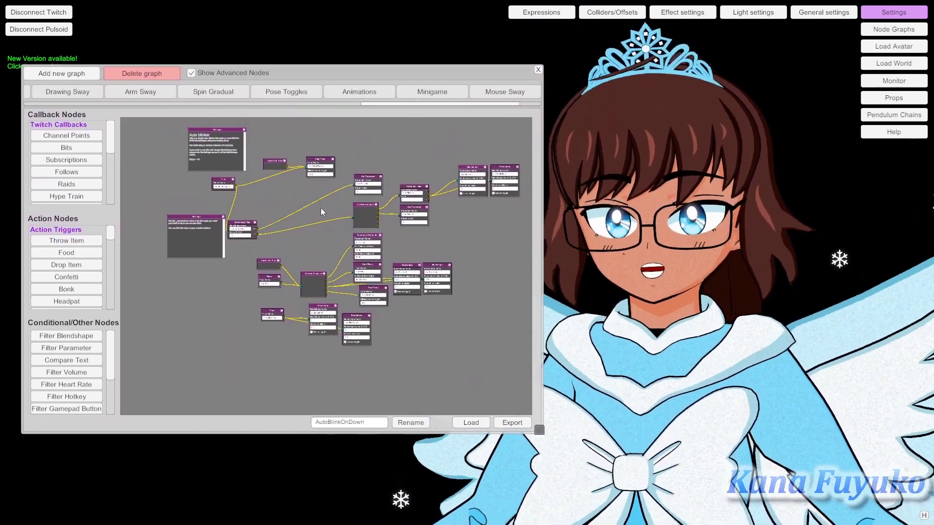
pyautogui.scroll(5, 320, 210)
pyautogui.moveTo(307, 257); pyautogui.dragTo(365, 296)
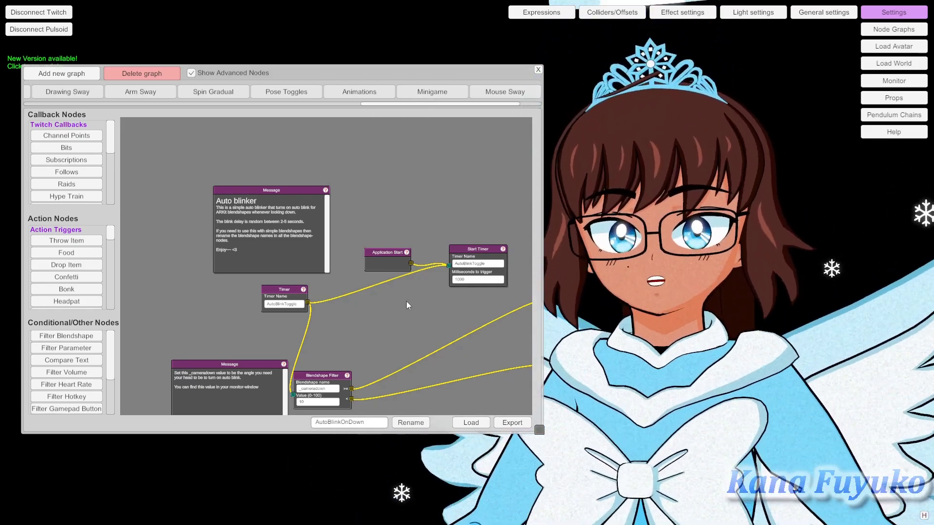
pyautogui.scroll(3, 346, 307)
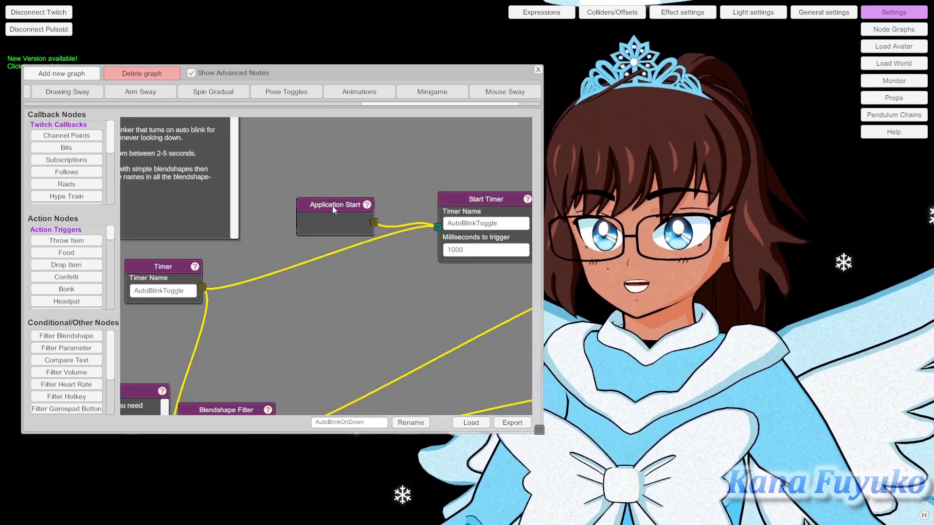
pyautogui.rightClick(333, 209)
pyautogui.click(359, 290)
pyautogui.scroll(-5, 337, 319)
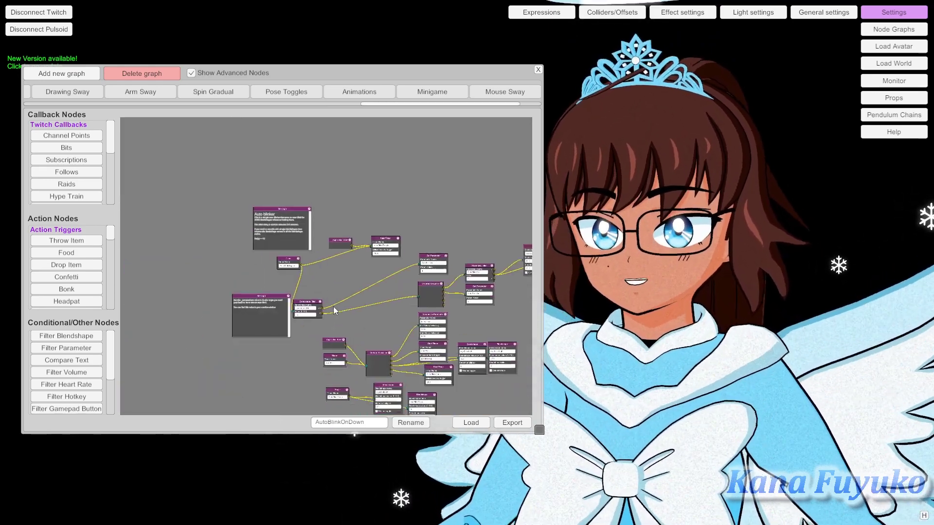
pyautogui.scroll(5, 322, 278)
pyautogui.rightClick(384, 191)
pyautogui.click(400, 194)
pyautogui.moveTo(442, 188); pyautogui.dragTo(422, 194)
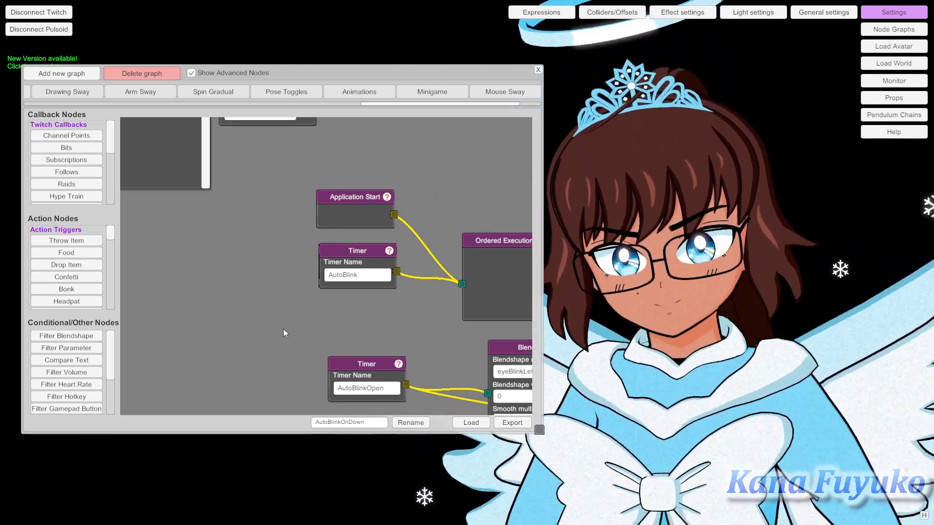
pyautogui.moveTo(424, 149); pyautogui.dragTo(299, 117)
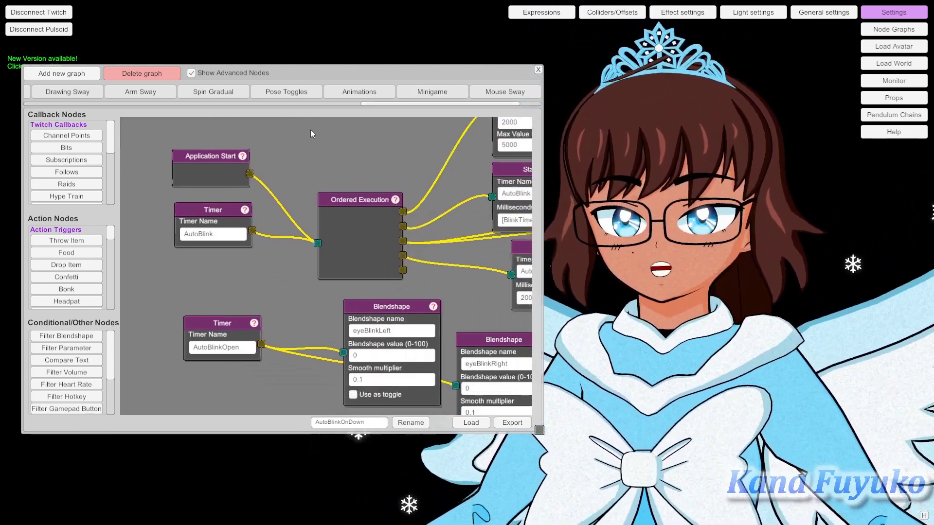
pyautogui.moveTo(395, 179); pyautogui.dragTo(323, 150)
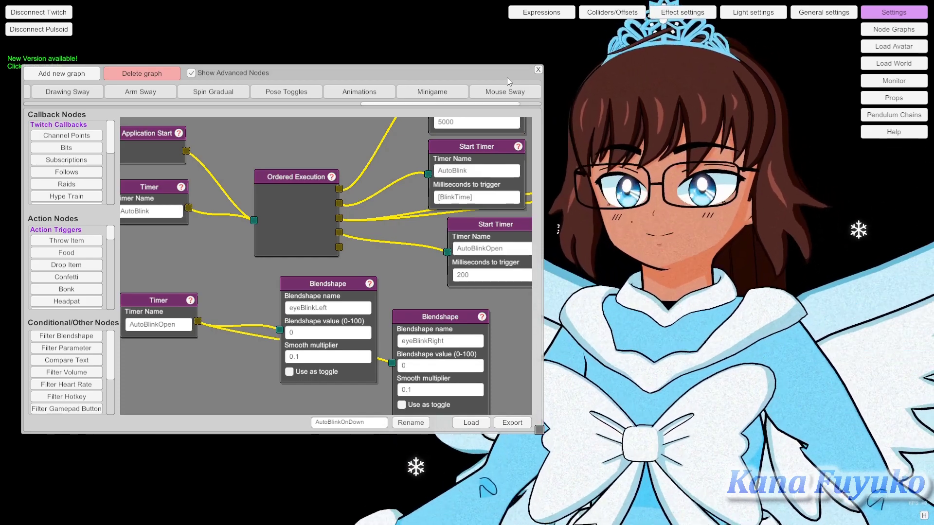
pyautogui.moveTo(402, 223); pyautogui.dragTo(329, 175)
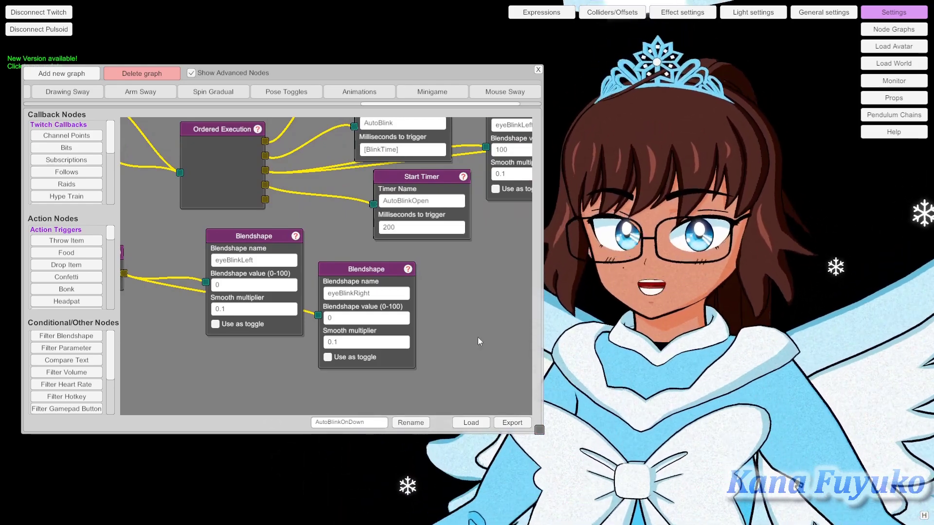
pyautogui.doubleClick(261, 261)
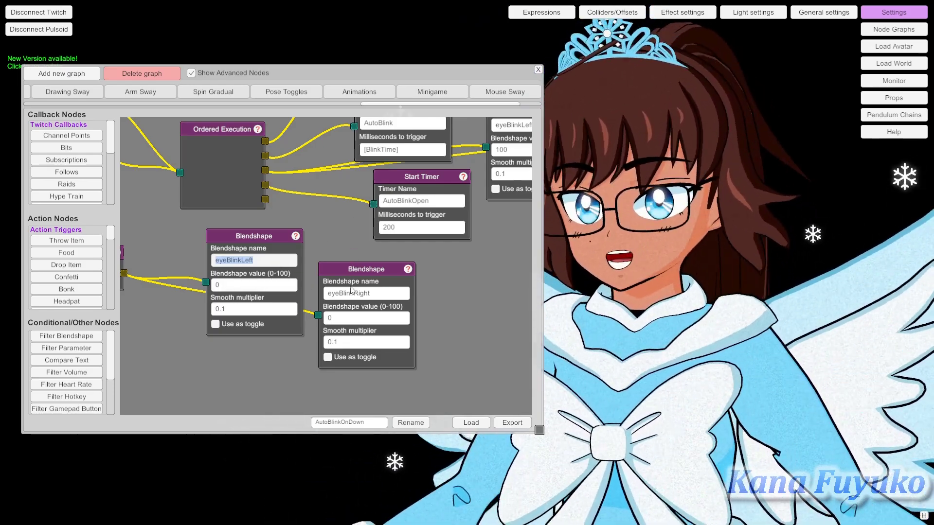
pyautogui.scroll(-3, 420, 287)
pyautogui.moveTo(397, 270); pyautogui.dragTo(708, 274)
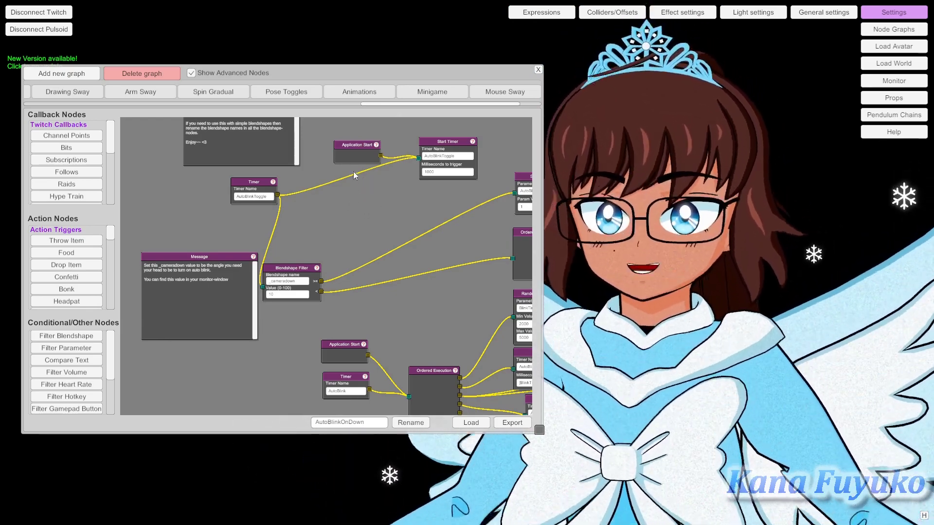
# Step: Inspect the _cameradown Blendshape Filter node, then close the Node Graphs editor
pyautogui.rightClick(354, 142)
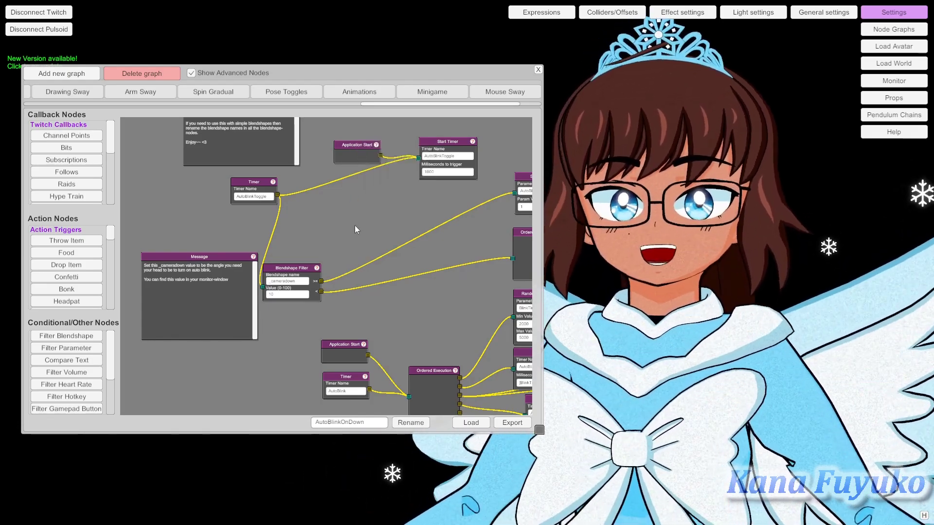
pyautogui.moveTo(354, 226); pyautogui.dragTo(330, 214)
pyautogui.scroll(-3, 360, 241)
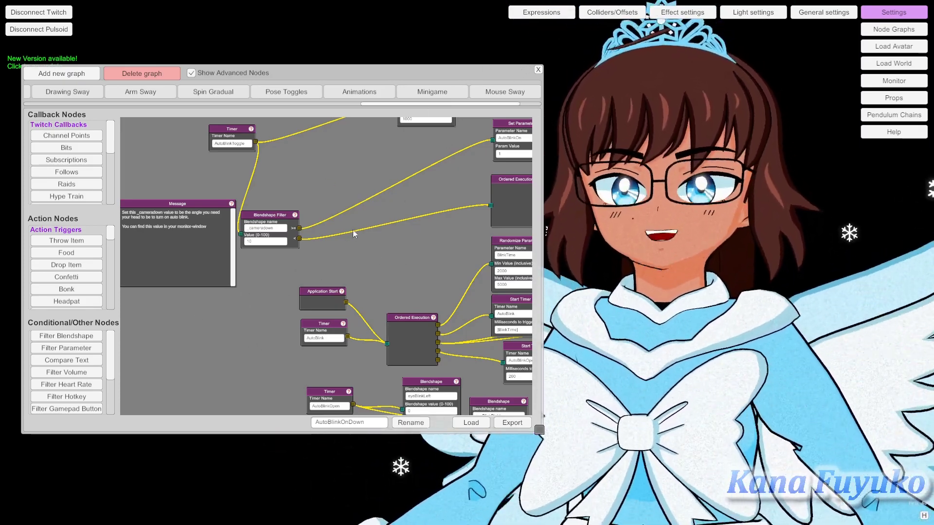
pyautogui.scroll(3, 257, 276)
pyautogui.scroll(-5, 308, 220)
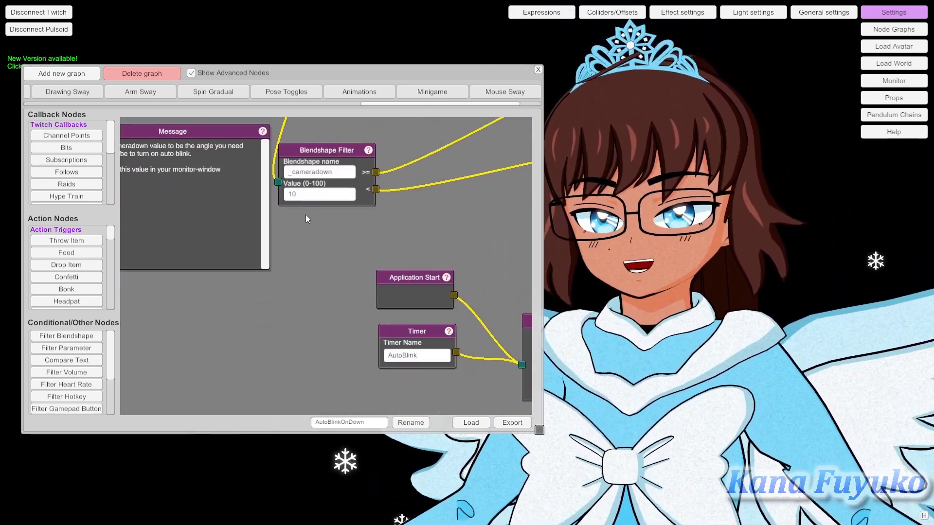
pyautogui.scroll(3, 226, 174)
pyautogui.scroll(4, 220, 185)
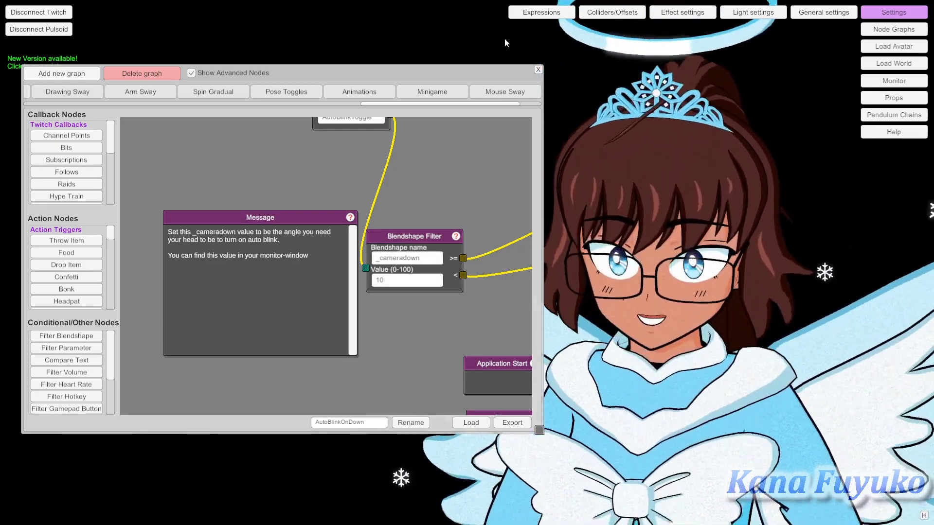
pyautogui.click(537, 69)
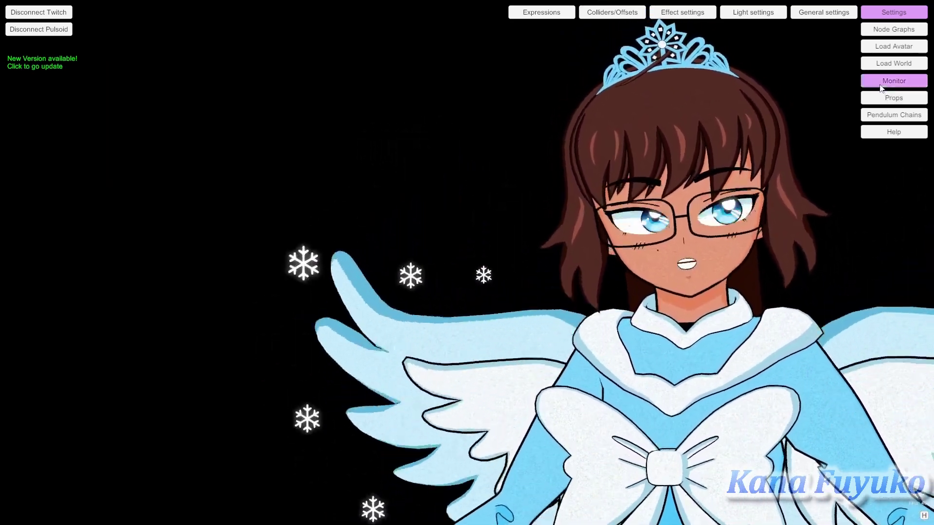
# Step: Open the blendshape Monitor, position it, and scroll to the live _cameradown value
pyautogui.click(882, 82)
pyautogui.moveTo(487, 188); pyautogui.dragTo(338, 121)
pyautogui.scroll(-2, 447, 138)
pyautogui.moveTo(504, 146); pyautogui.dragTo(470, 266)
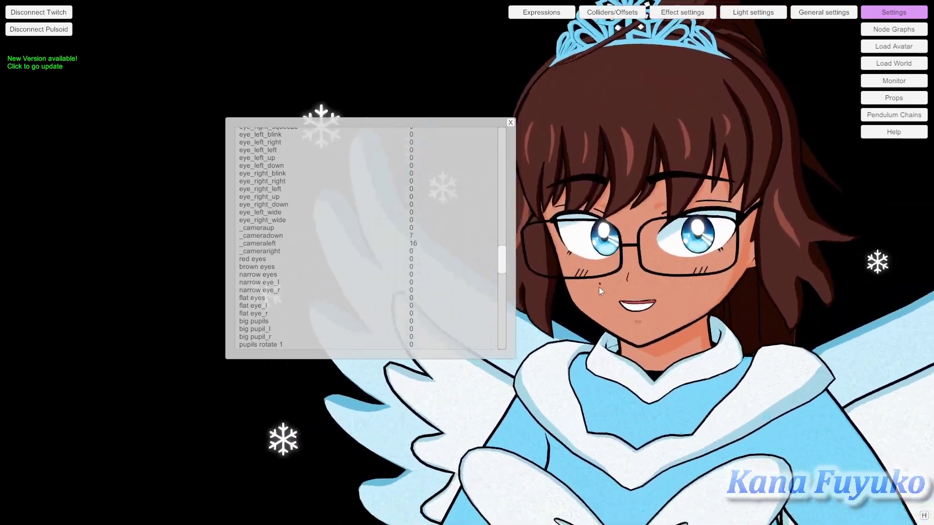
pyautogui.scroll(-1, 369, 127)
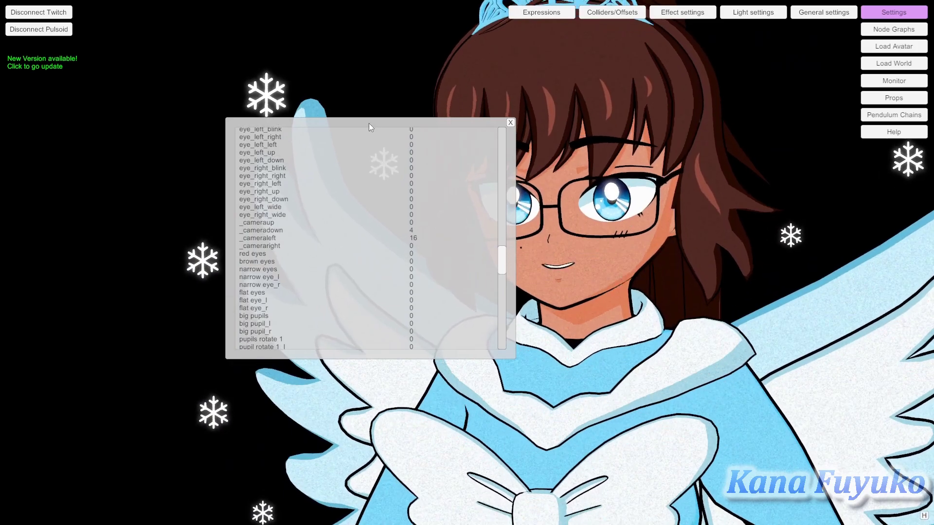
pyautogui.moveTo(387, 122); pyautogui.dragTo(321, 103)
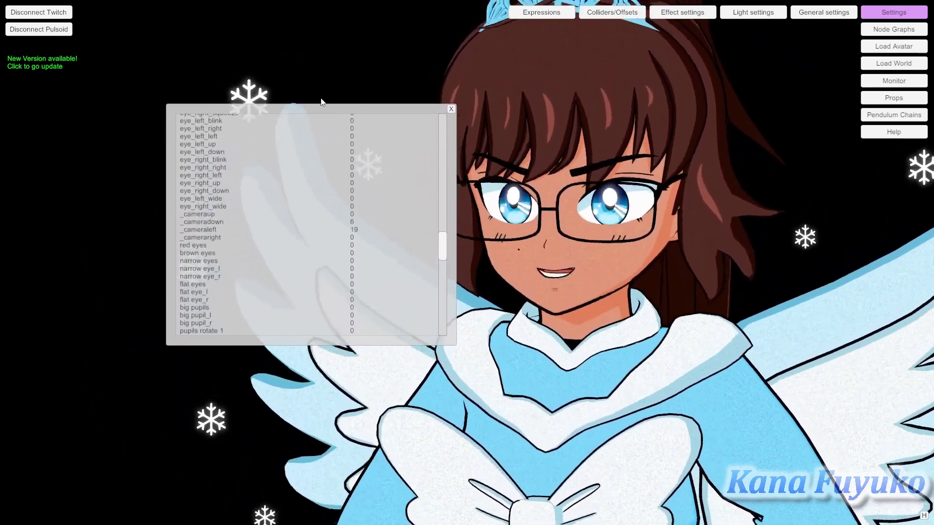